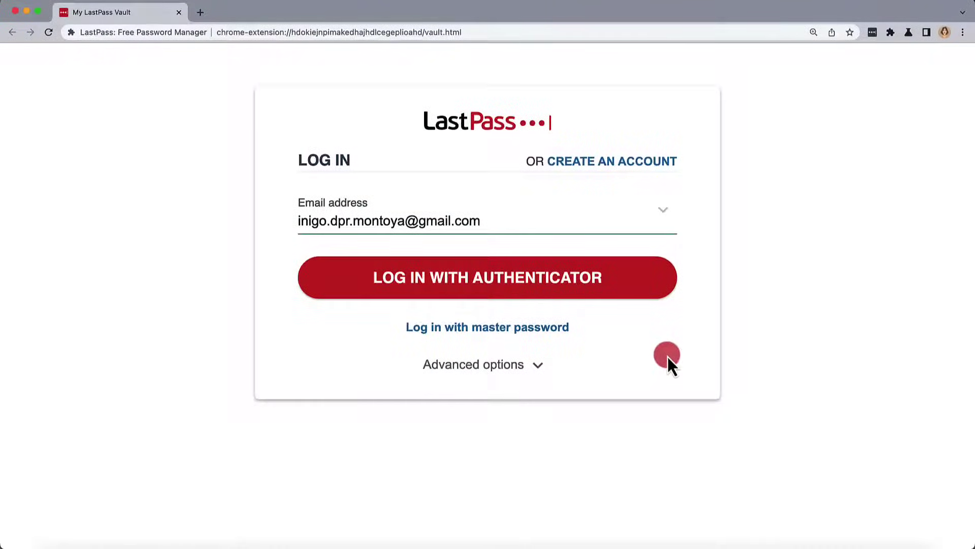
Log in with the LastPass Authenticator and approve the request to open the All Items vault.
left_click(467, 280)
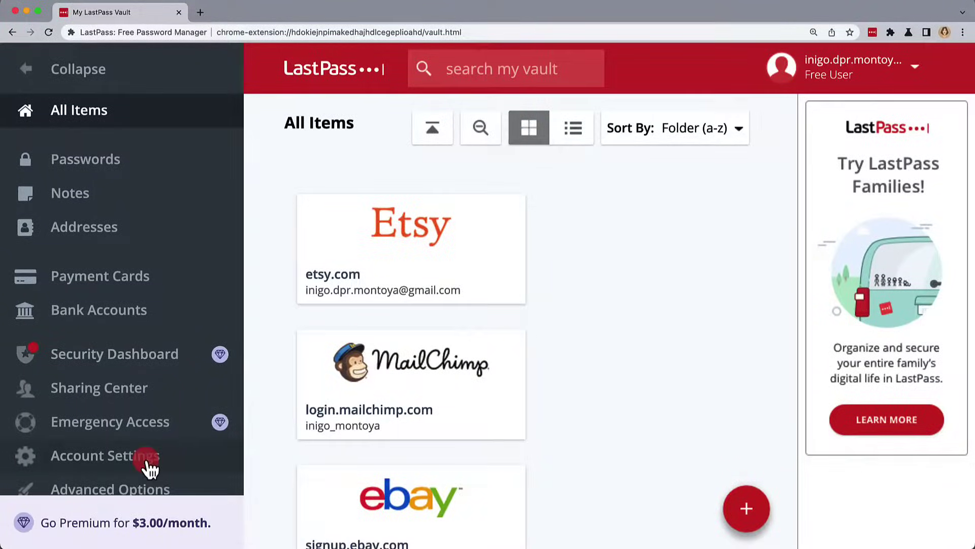
Set LastPass MFA Enabled to Yes in Multifactor Options and confirm with the master password.
left_click(145, 461)
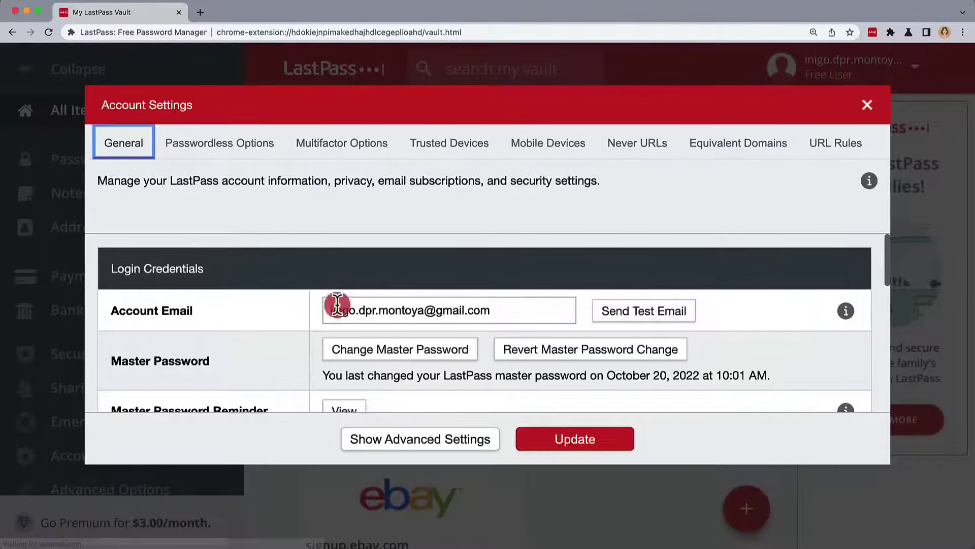
left_click(337, 152)
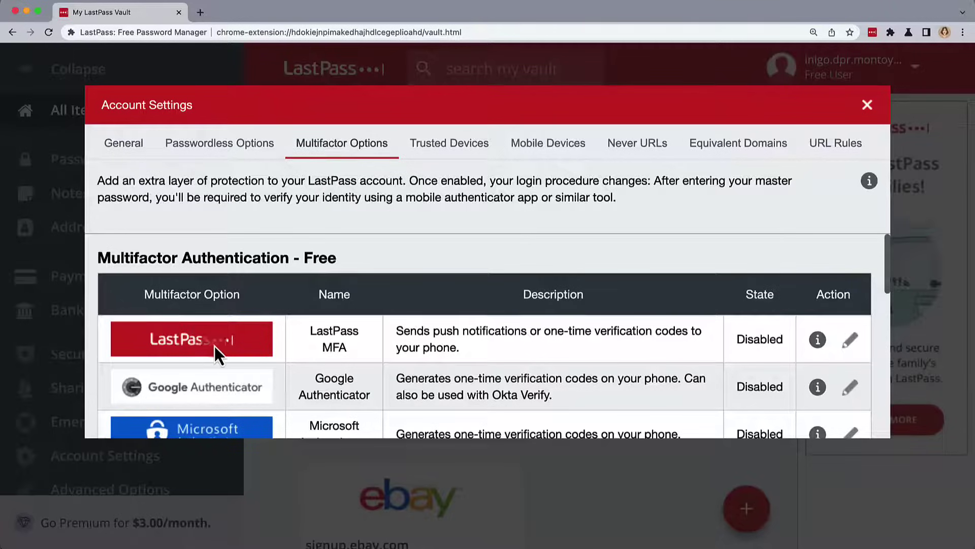
left_click(856, 347)
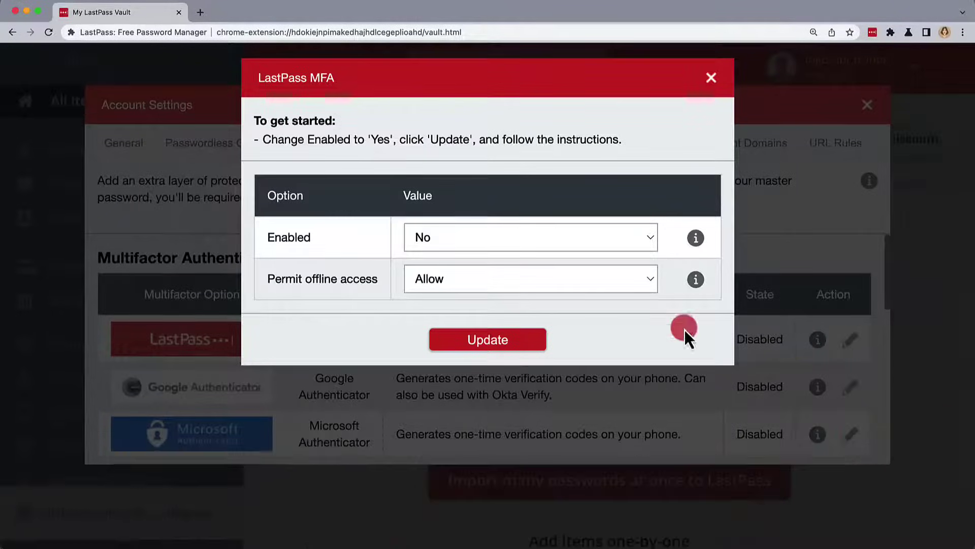
left_click(508, 248)
left_click(493, 225)
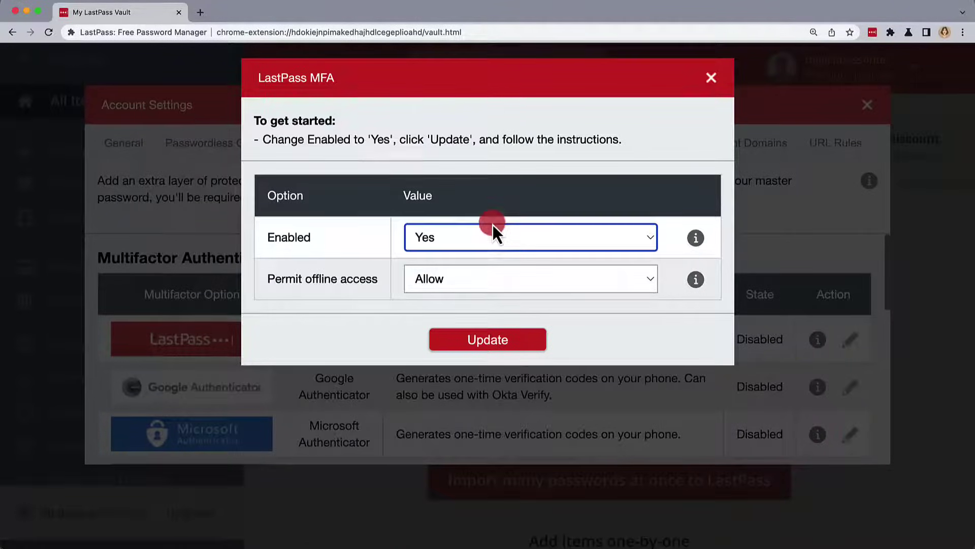
left_click(489, 340)
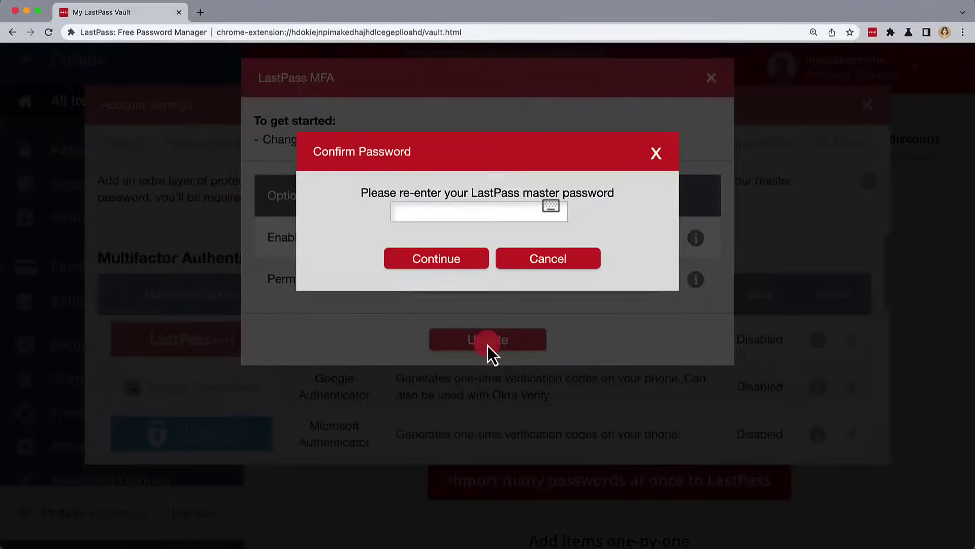
type("•••••••")
key("Return")
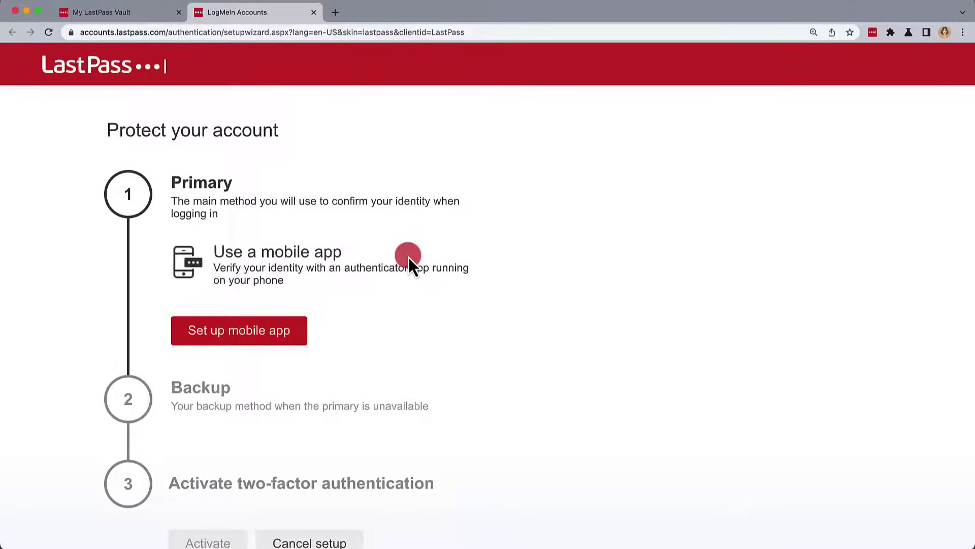
Pair the LastPass Authenticator phone app by scanning the QR code as the primary method.
left_click(242, 337)
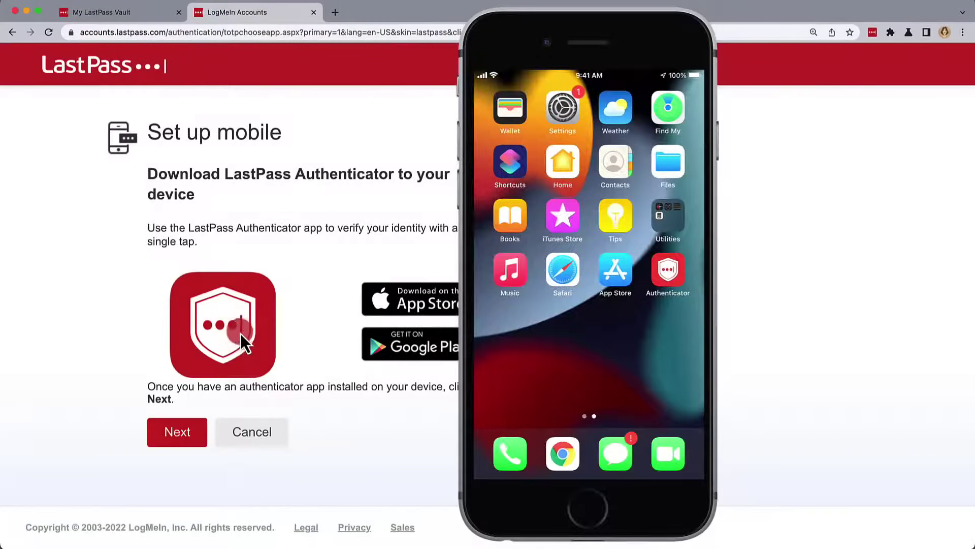
left_click(184, 430)
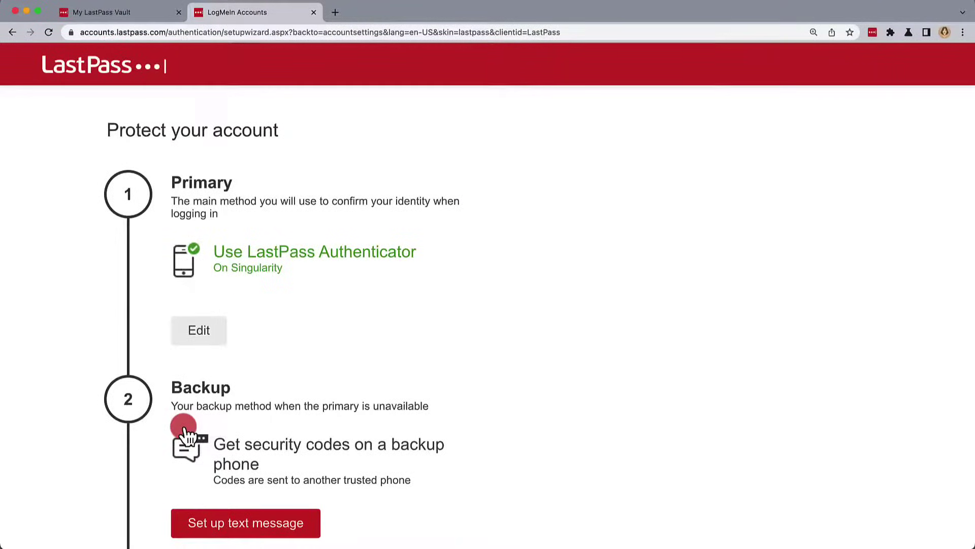
Add a backup phone for text-message codes and verify it with the received security code.
scroll(186, 434, "down", 6)
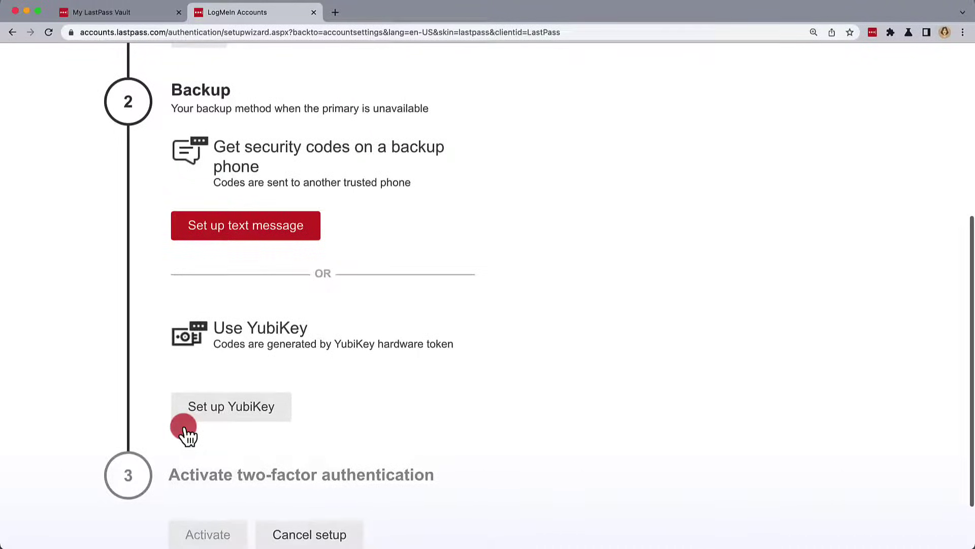
left_click(239, 231)
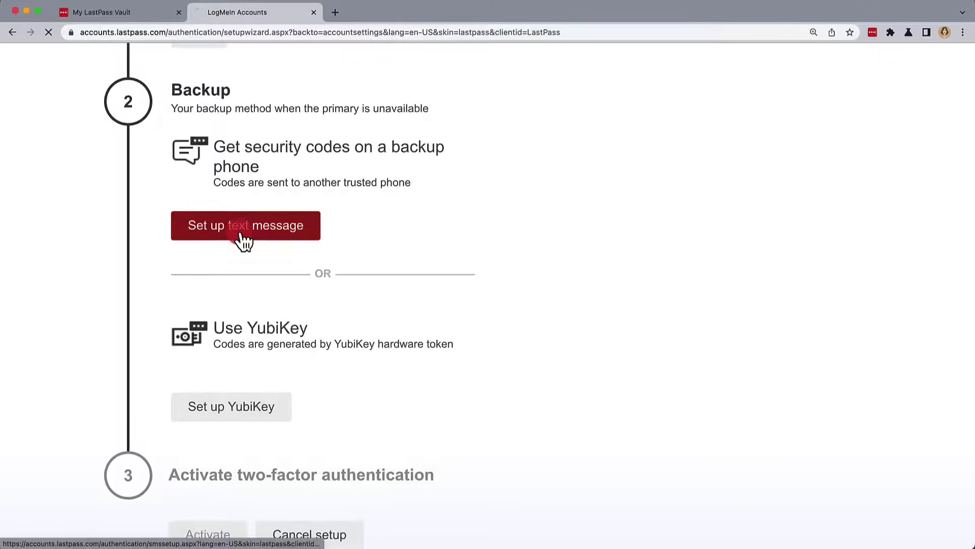
left_click(236, 281)
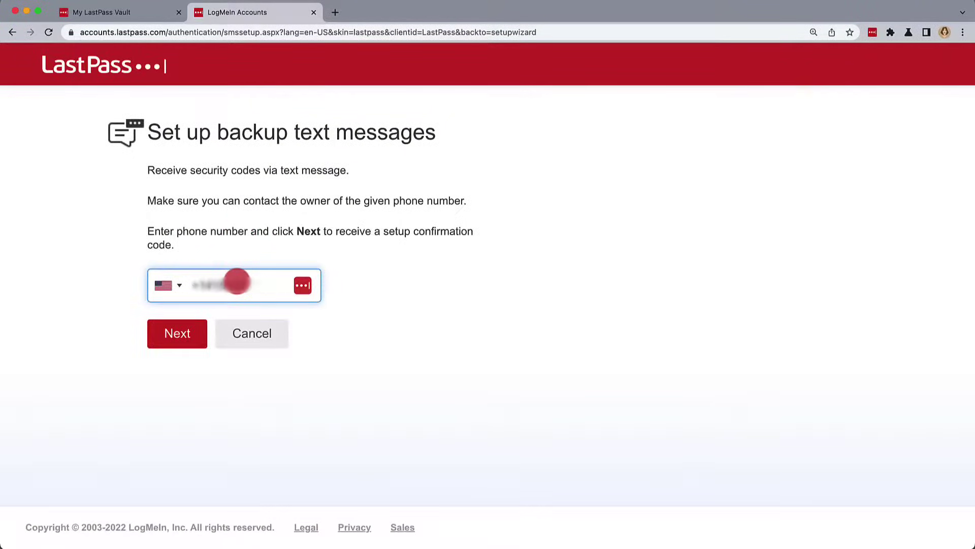
key("Return")
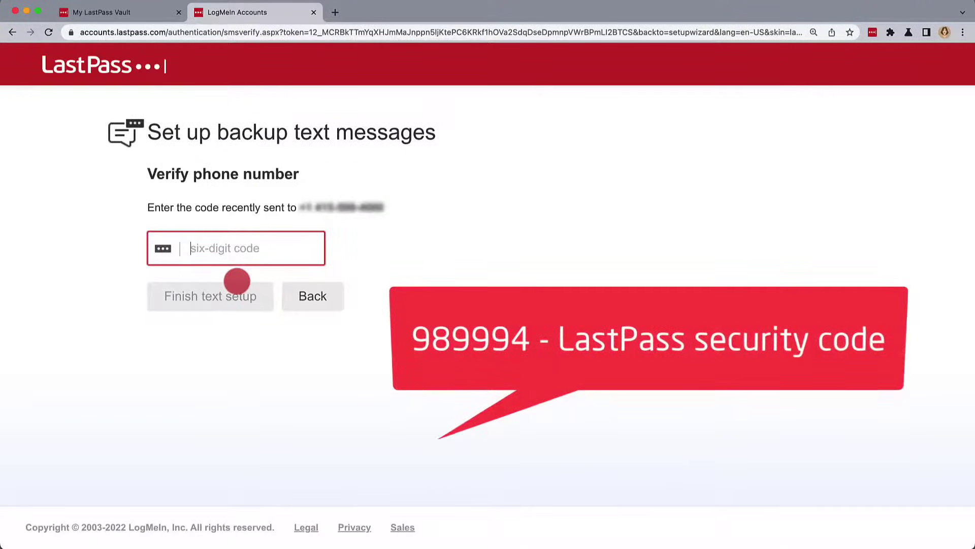
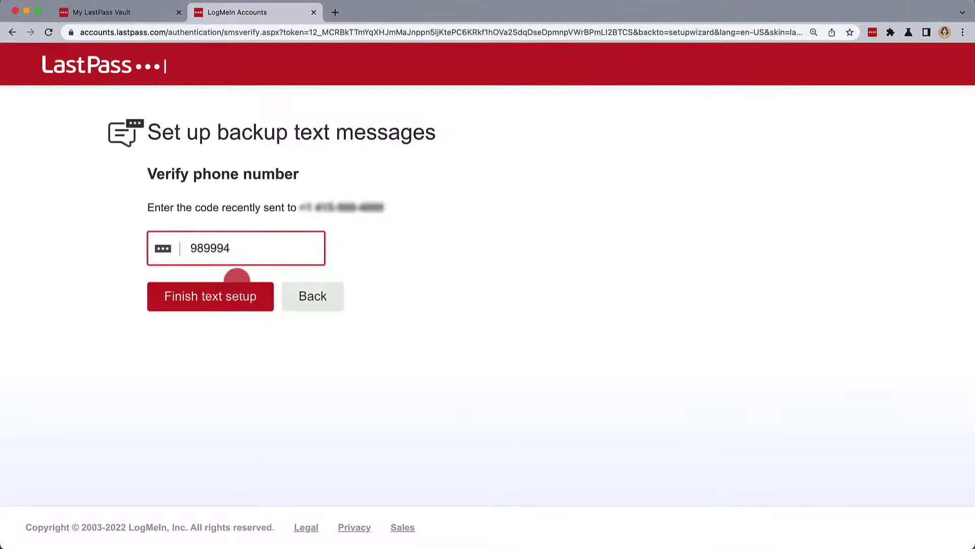
left_click(237, 279)
scroll(235, 279, "down", 5)
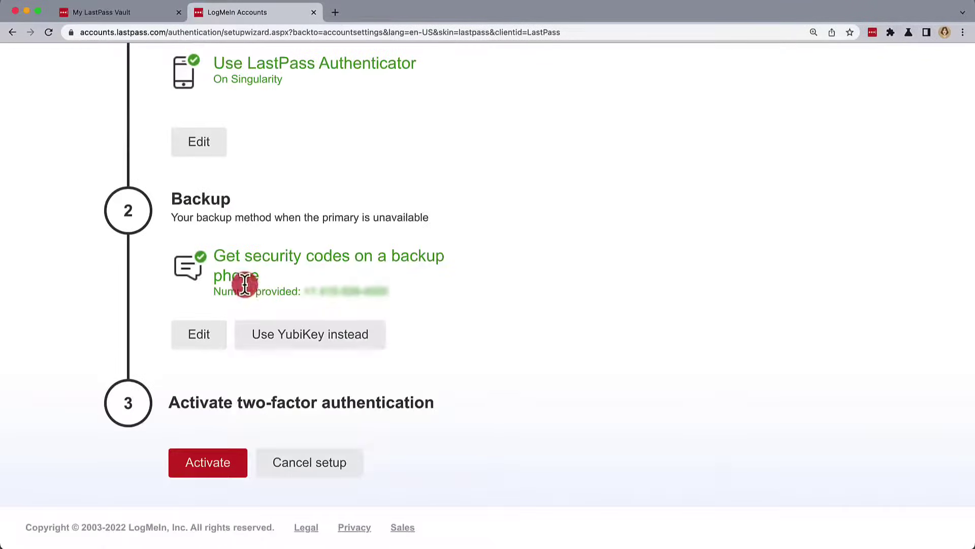
Activate two-factor authentication and dismiss the success and settings-updated messages.
left_click(223, 462)
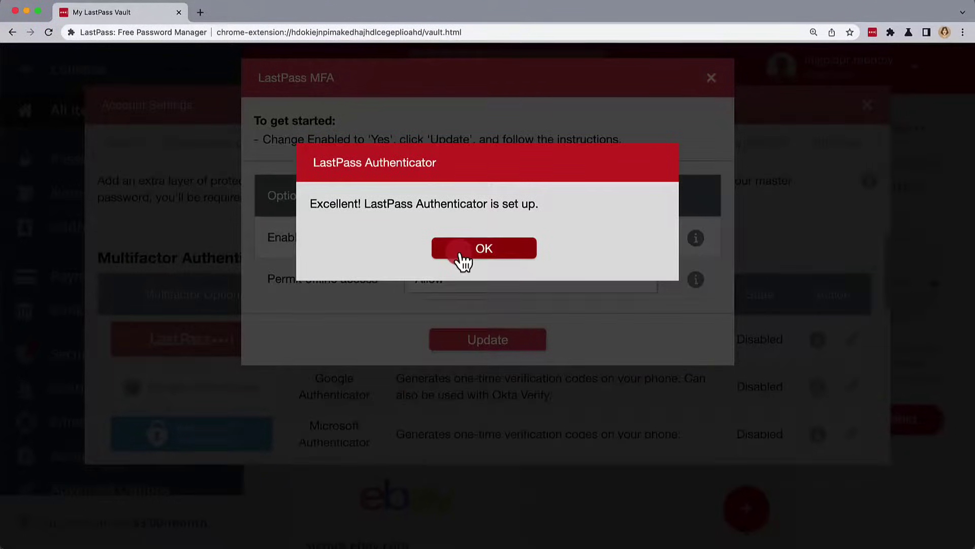
left_click(460, 254)
left_click(459, 254)
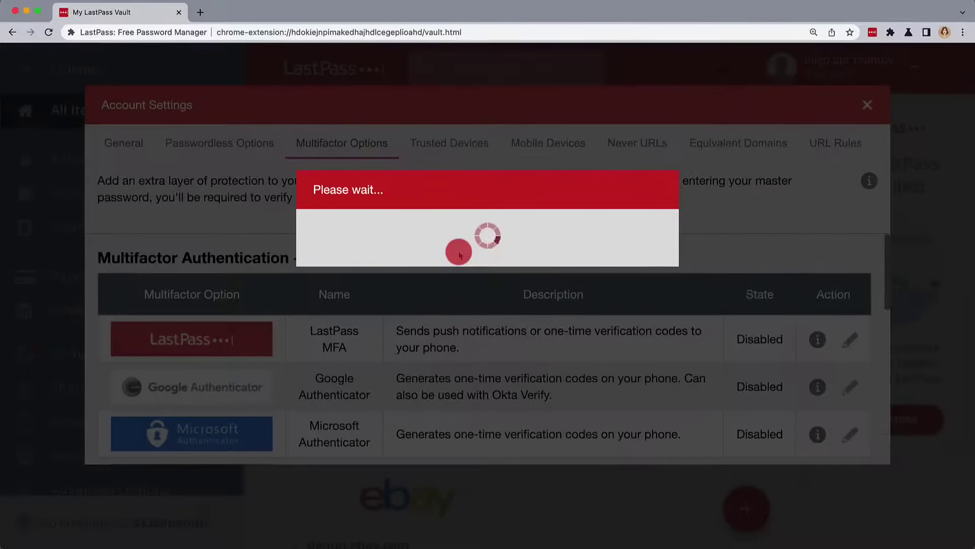
Enable passwordless login with LastPass Authenticator, confirm with the master password, and log out to try it.
left_click(254, 152)
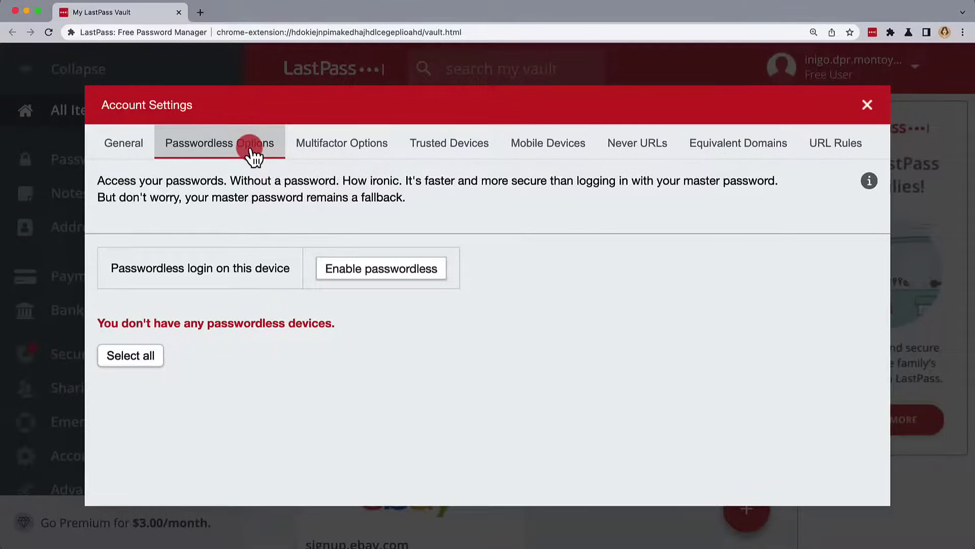
left_click(355, 269)
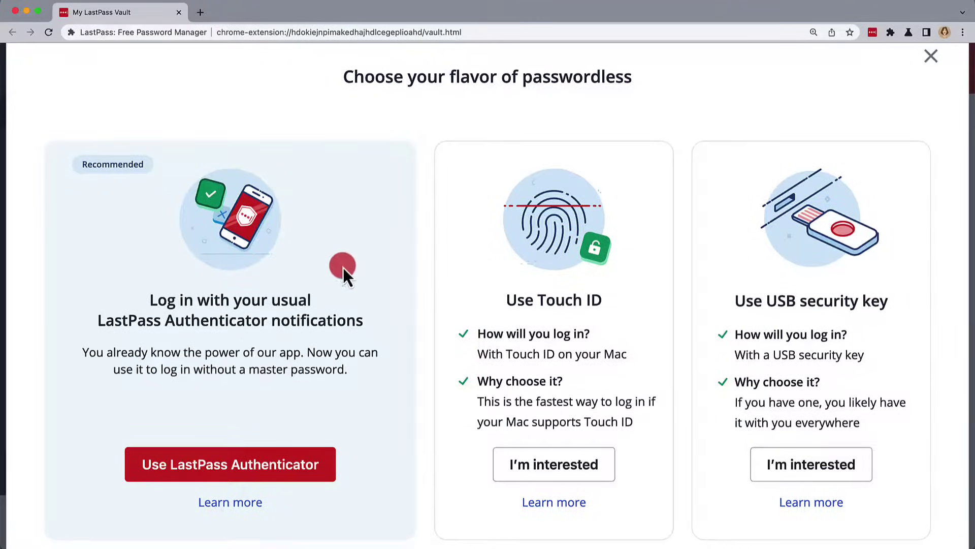
left_click(243, 463)
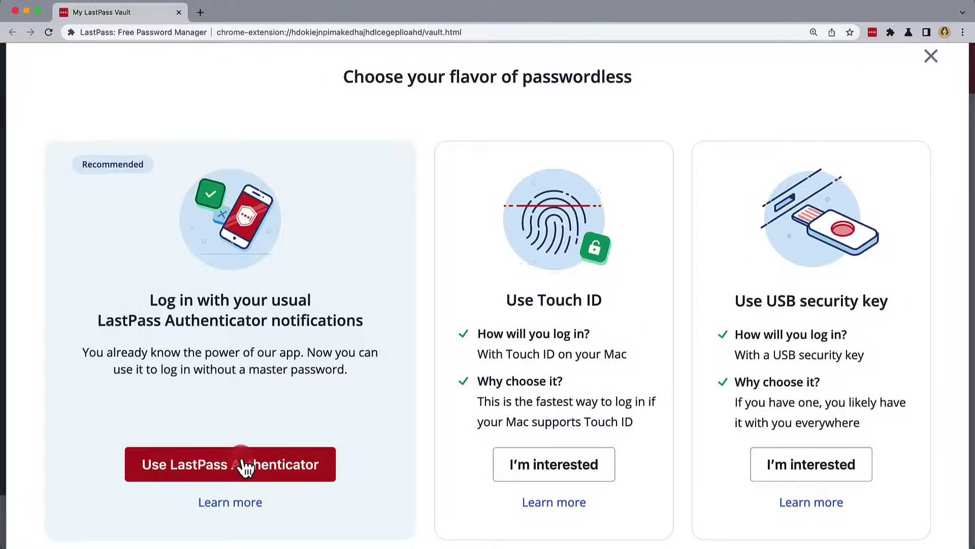
left_click(244, 463)
type("••")
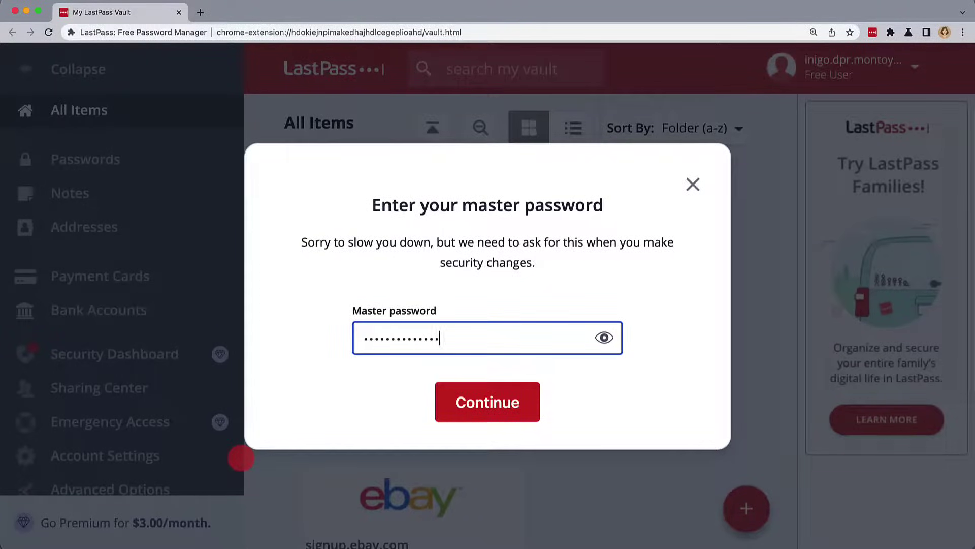
key("Return")
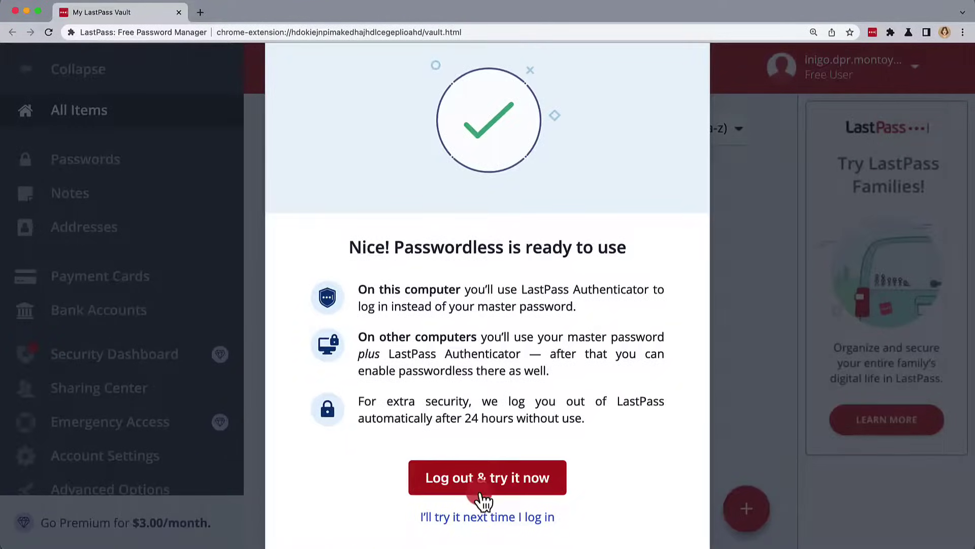
left_click(481, 497)
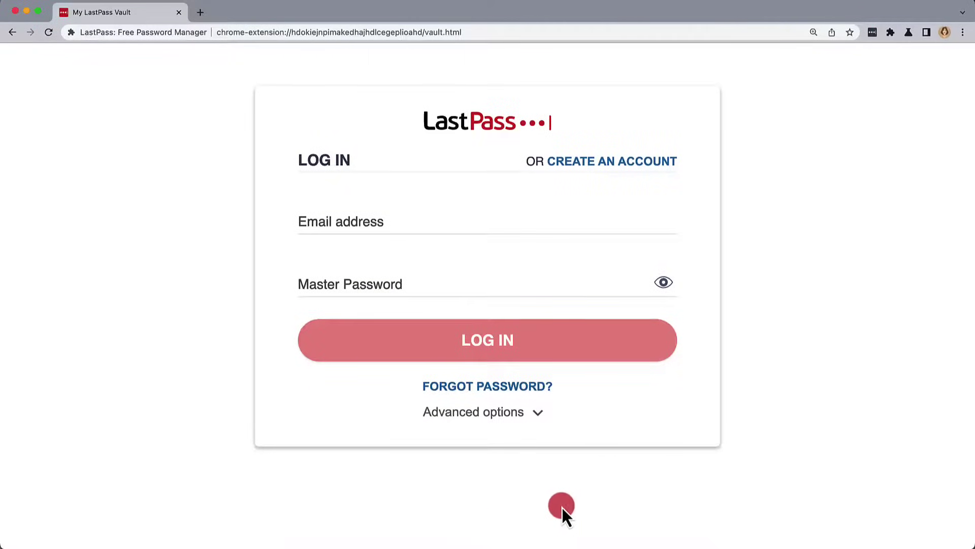
From the toolbar login form, turn on Remember Email, enter the account email, and request an Authenticator push login.
left_click(876, 38)
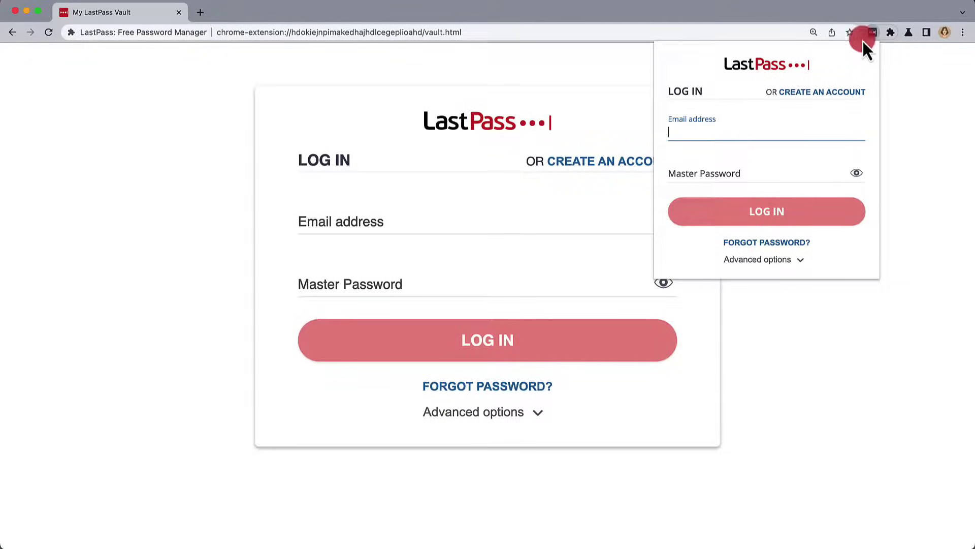
left_click(761, 119)
left_click(743, 235)
left_click(760, 259)
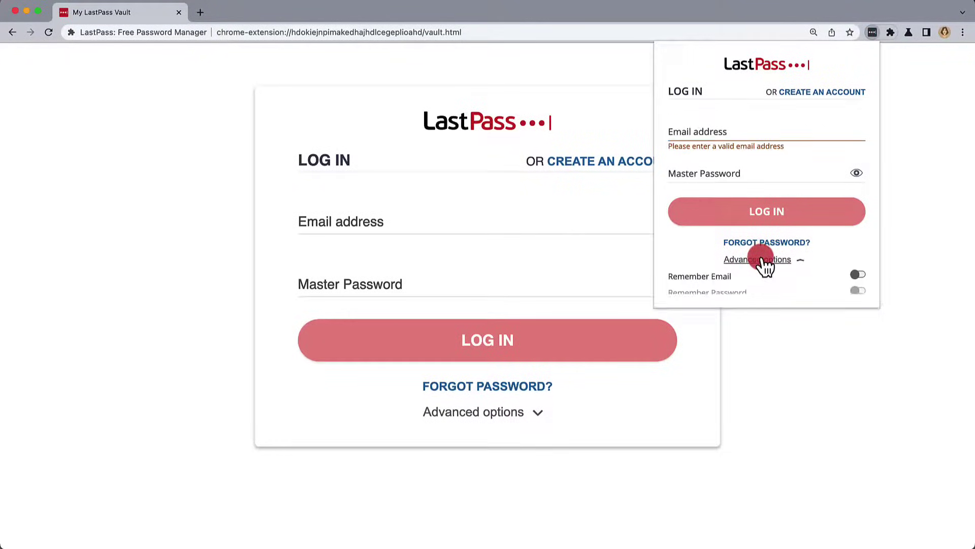
left_click(858, 276)
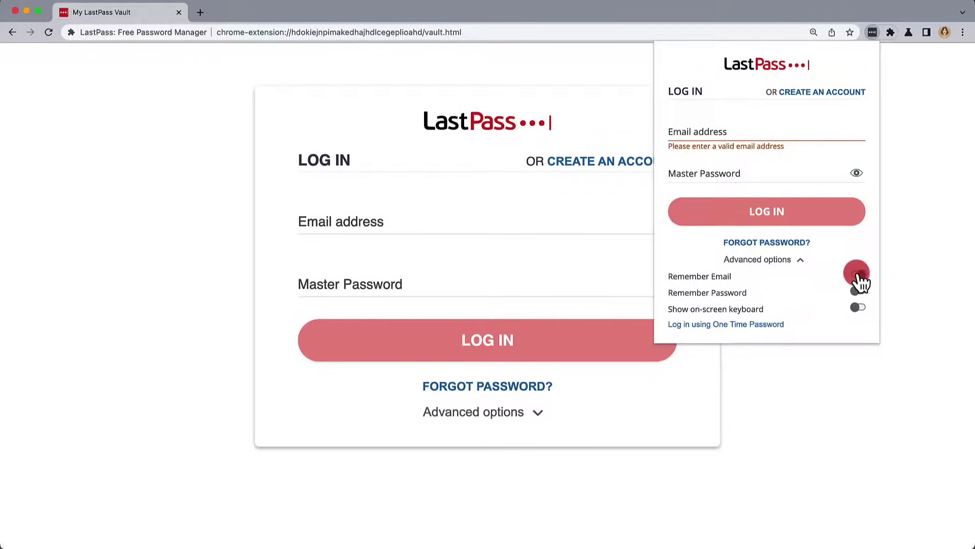
left_click(830, 137)
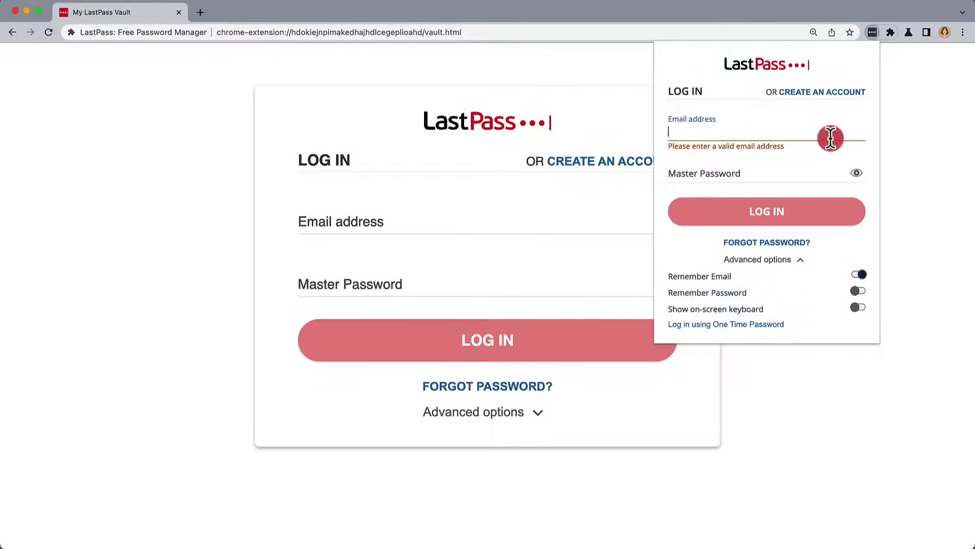
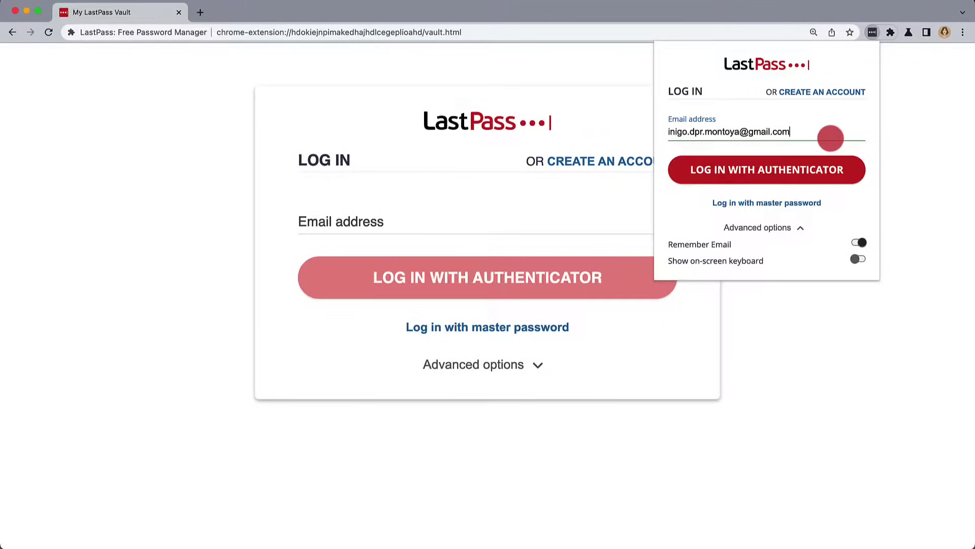
left_click(770, 171)
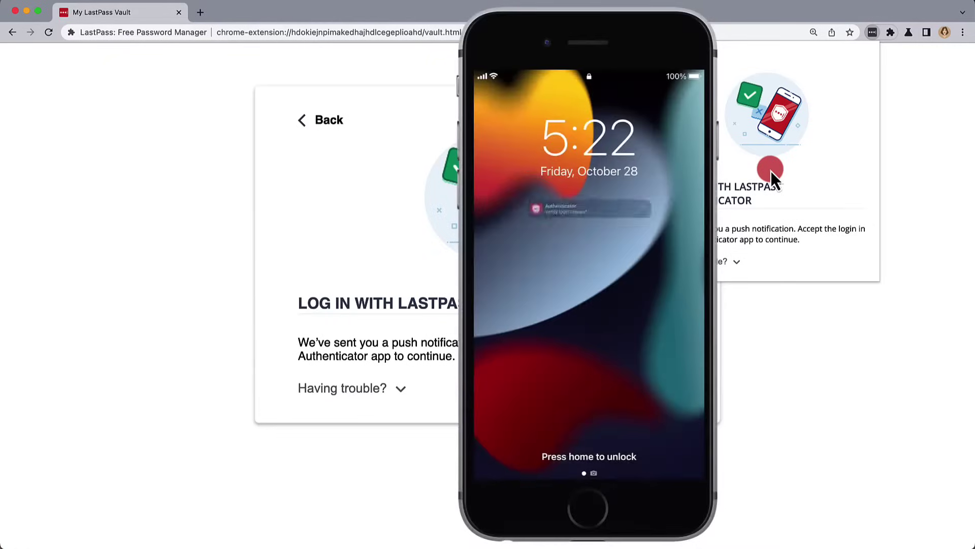